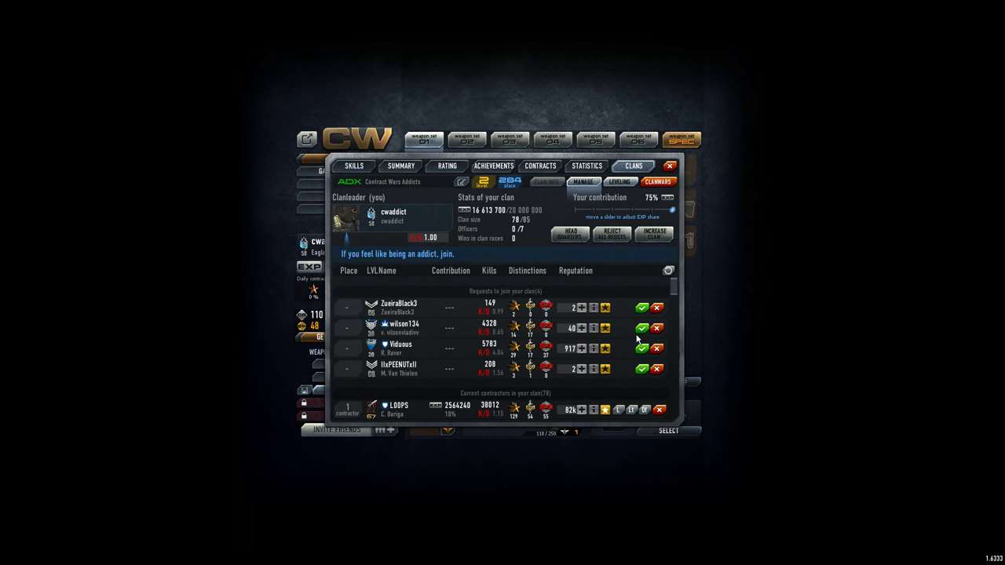
pyautogui.click(642, 307)
pyautogui.click(642, 308)
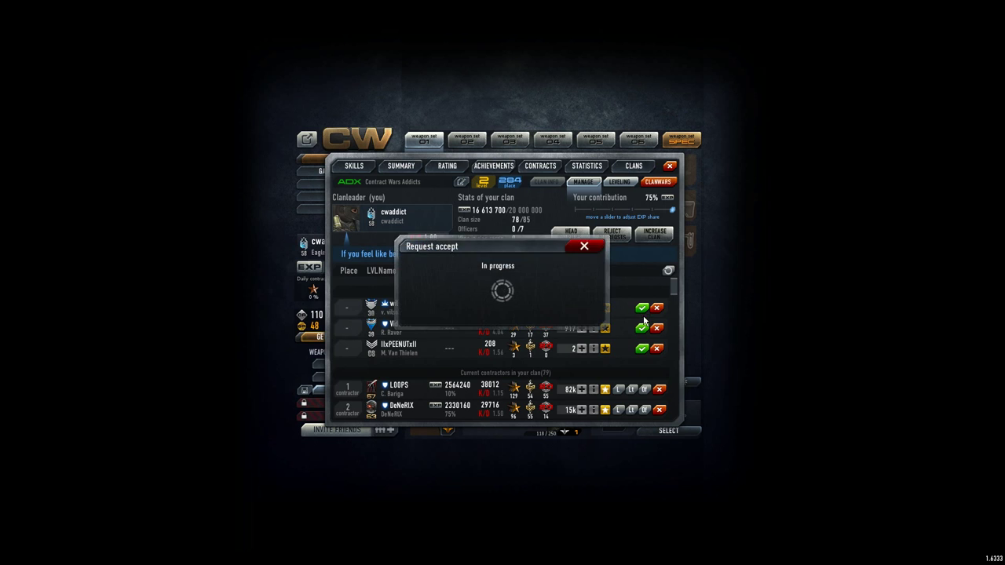
pyautogui.click(642, 308)
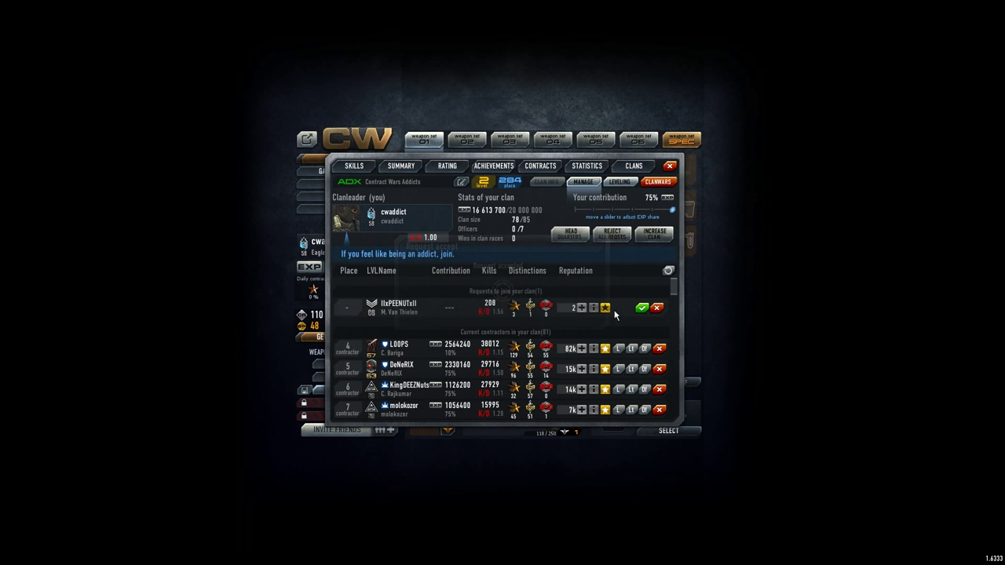
pyautogui.click(642, 307)
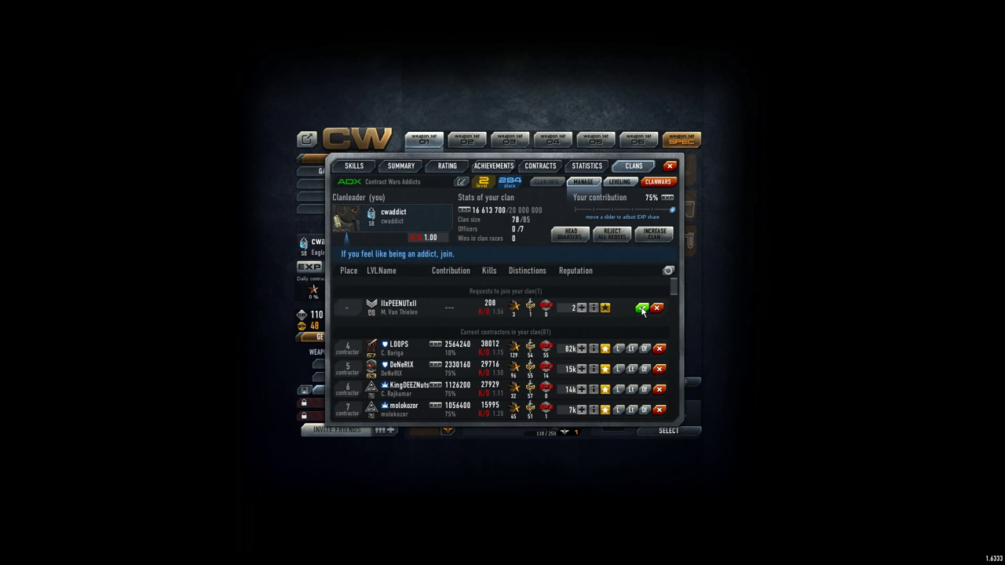
# Refresh the clan information so the clan size reads 82/85.
pyautogui.click(668, 271)
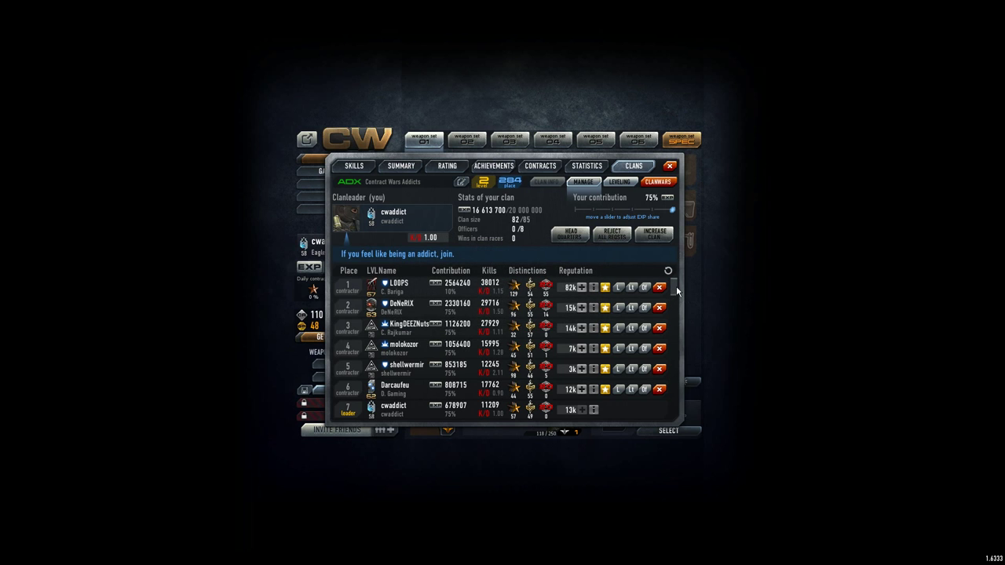
pyautogui.moveTo(676, 286); pyautogui.dragTo(684, 410)
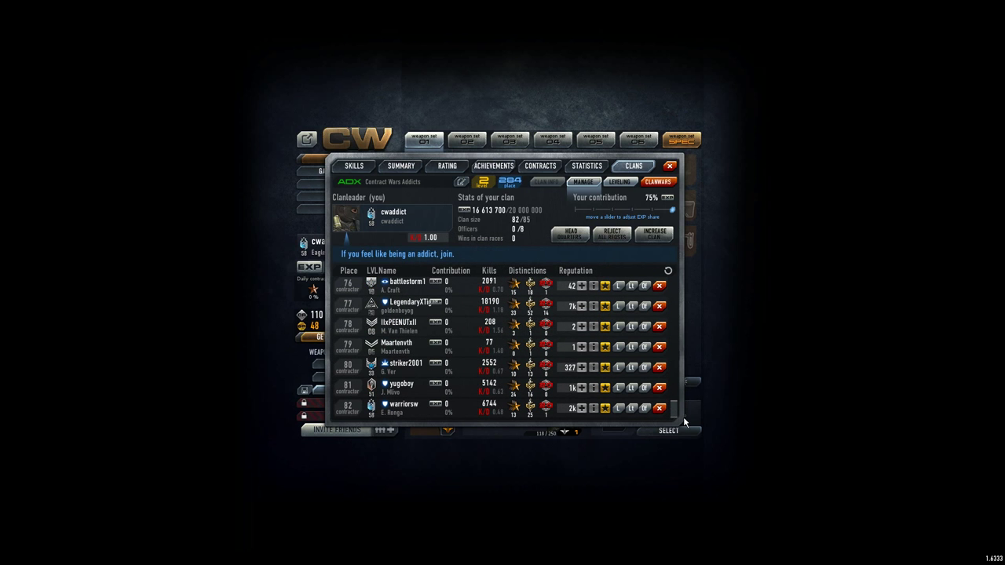
pyautogui.scroll(3, 481, 361)
pyautogui.scroll(3, 482, 360)
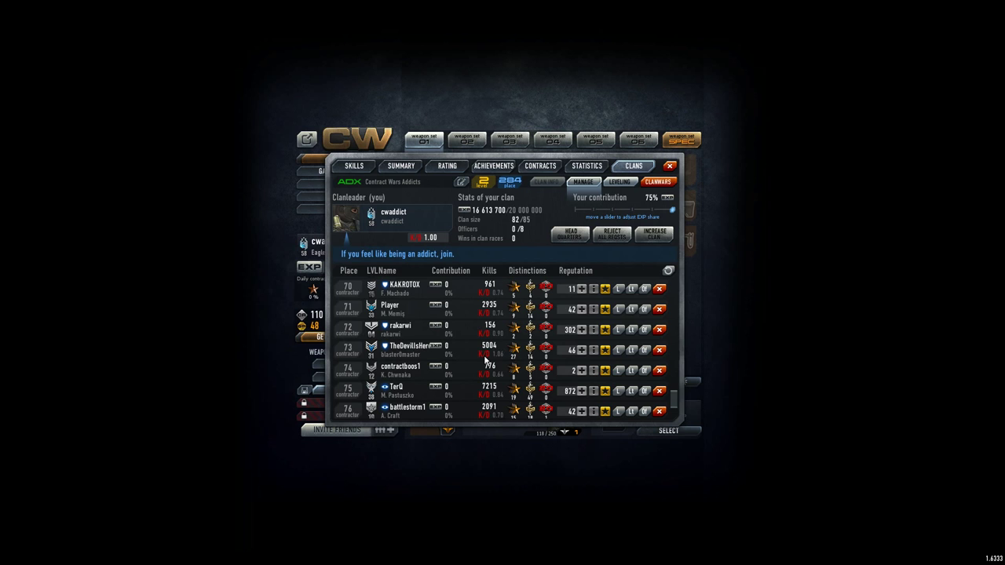
pyautogui.scroll(4, 472, 348)
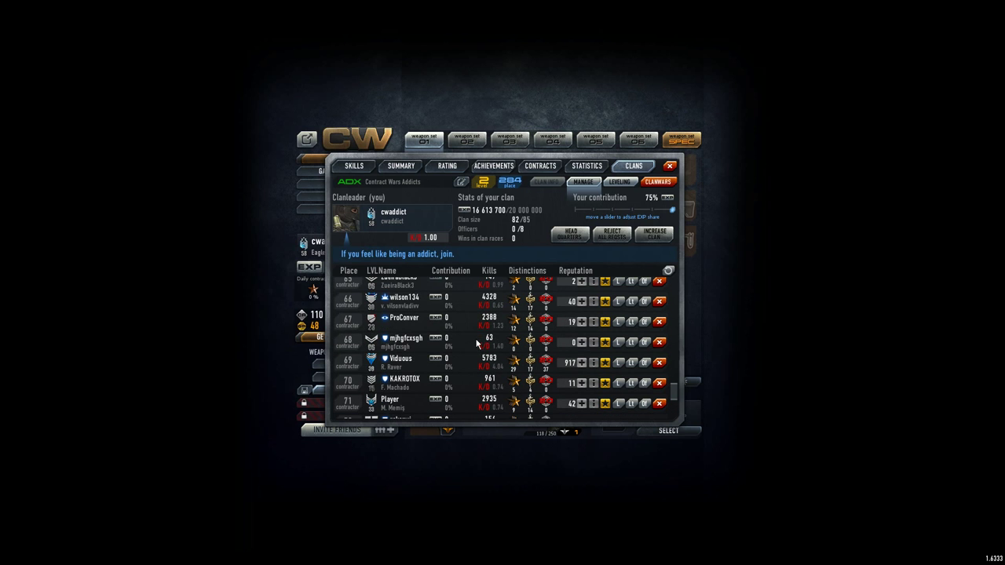
pyautogui.scroll(5, 473, 348)
pyautogui.scroll(5, 475, 344)
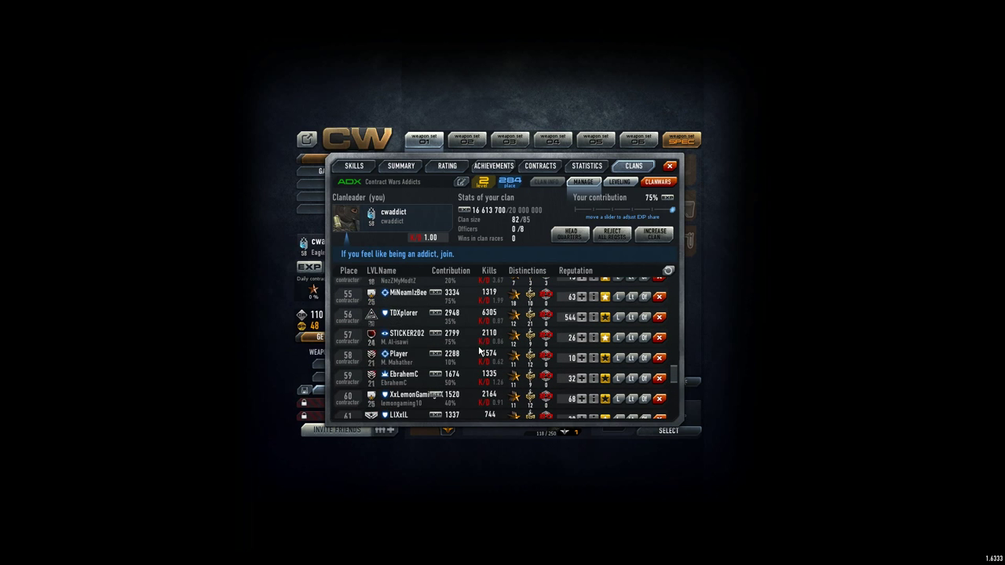
pyautogui.scroll(10, 479, 349)
pyautogui.scroll(10, 482, 353)
pyautogui.scroll(10, 482, 353)
pyautogui.scroll(10, 483, 354)
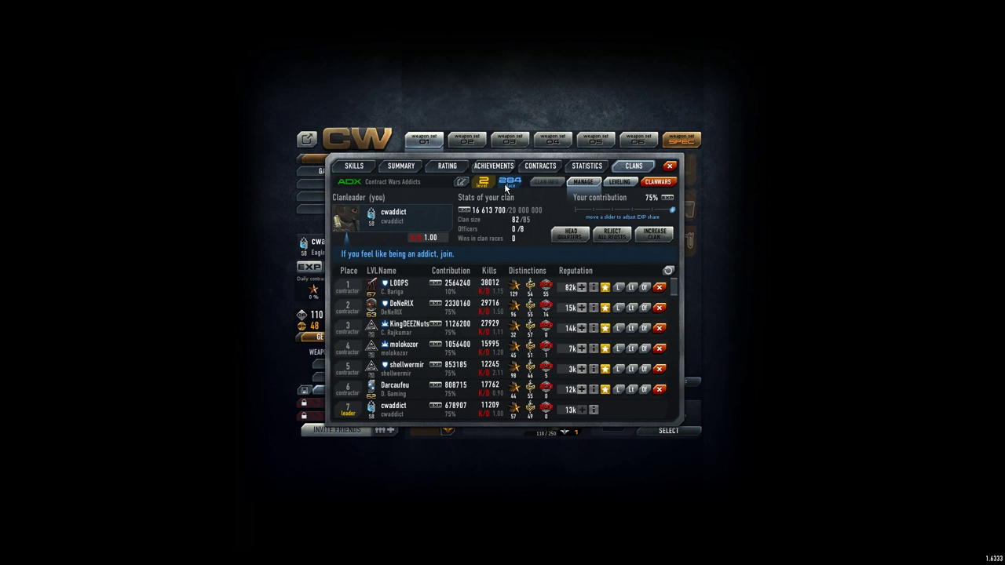
# Open the clan skills tree and compare the Scout I and Sniper I specialization details.
pyautogui.click(618, 181)
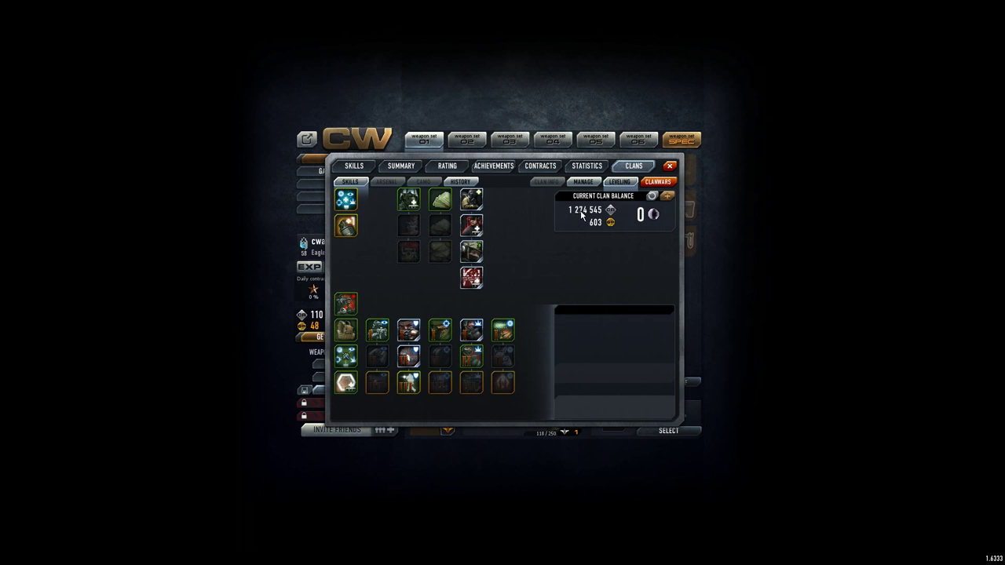
pyautogui.click(380, 333)
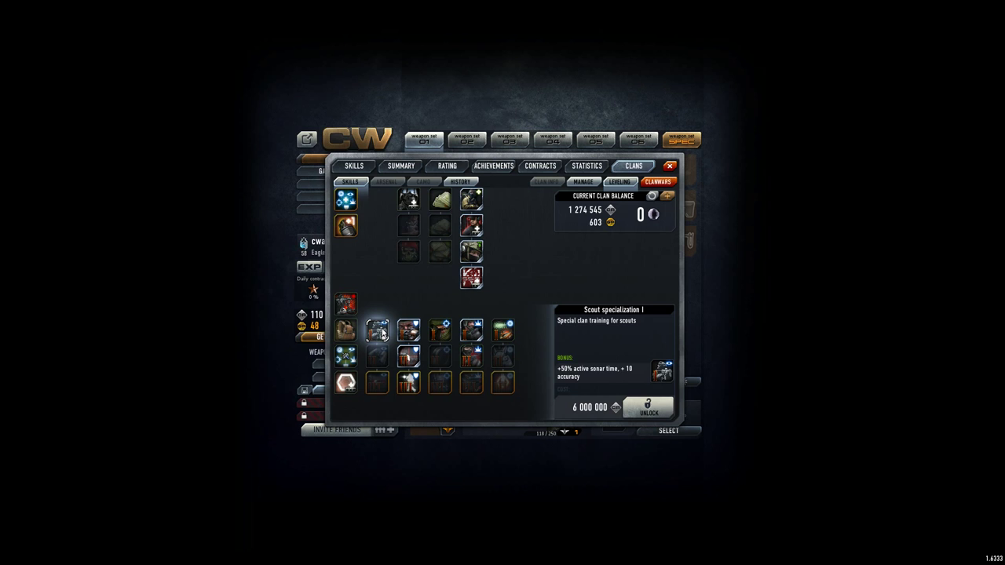
pyautogui.click(437, 331)
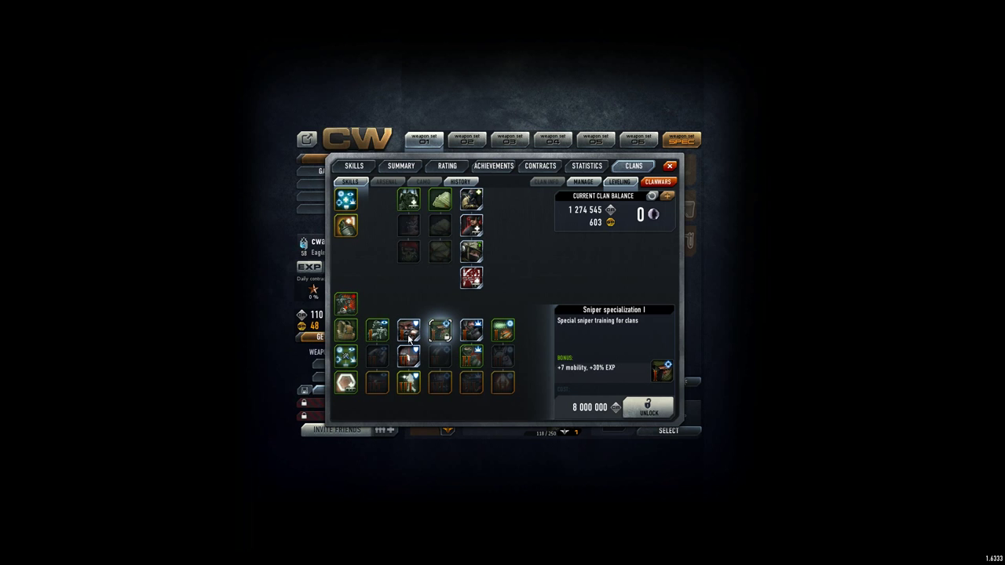
pyautogui.click(380, 333)
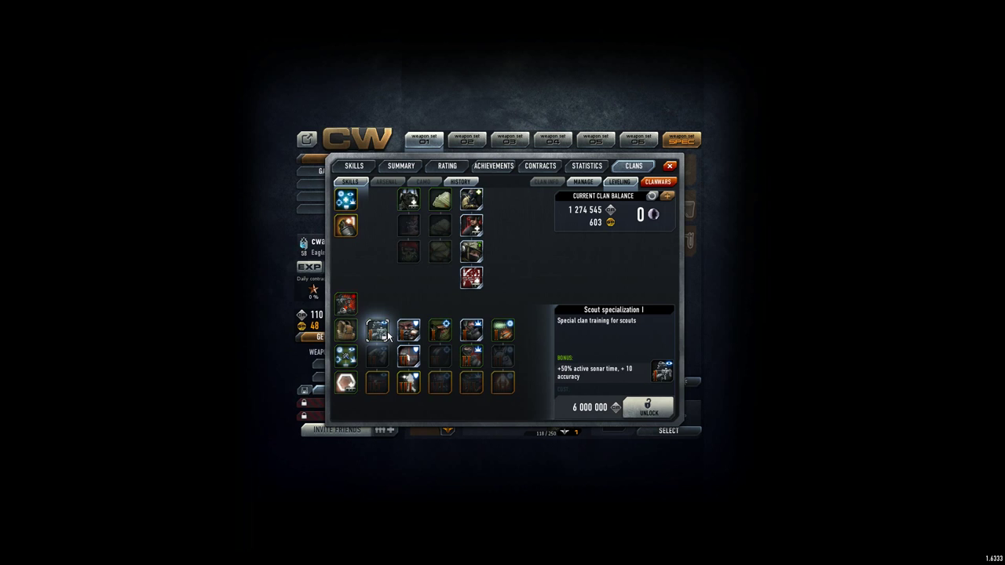
pyautogui.click(441, 335)
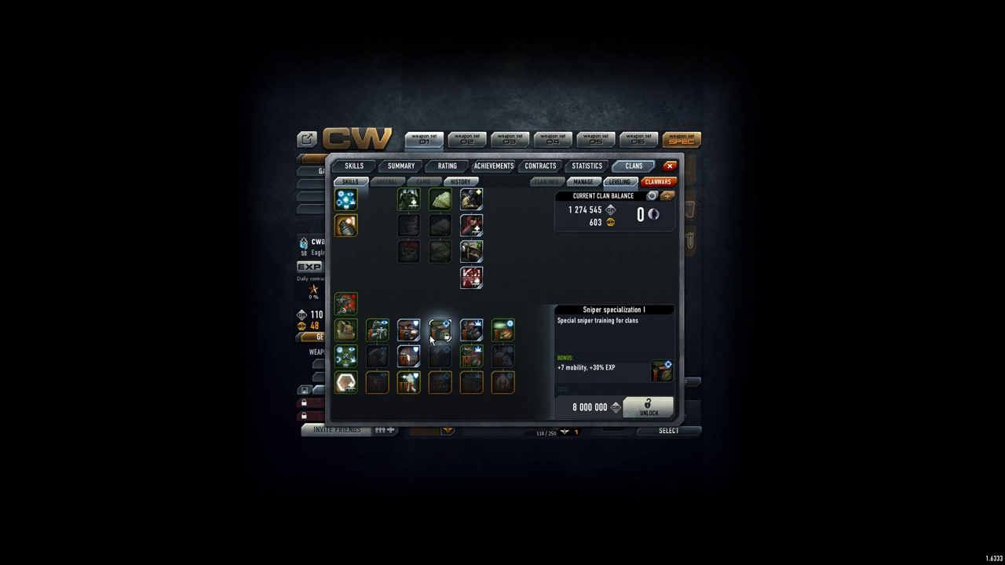
# Review the Gunsmith I and Destroyer II unlock details, returning to Scout I.
pyautogui.click(502, 331)
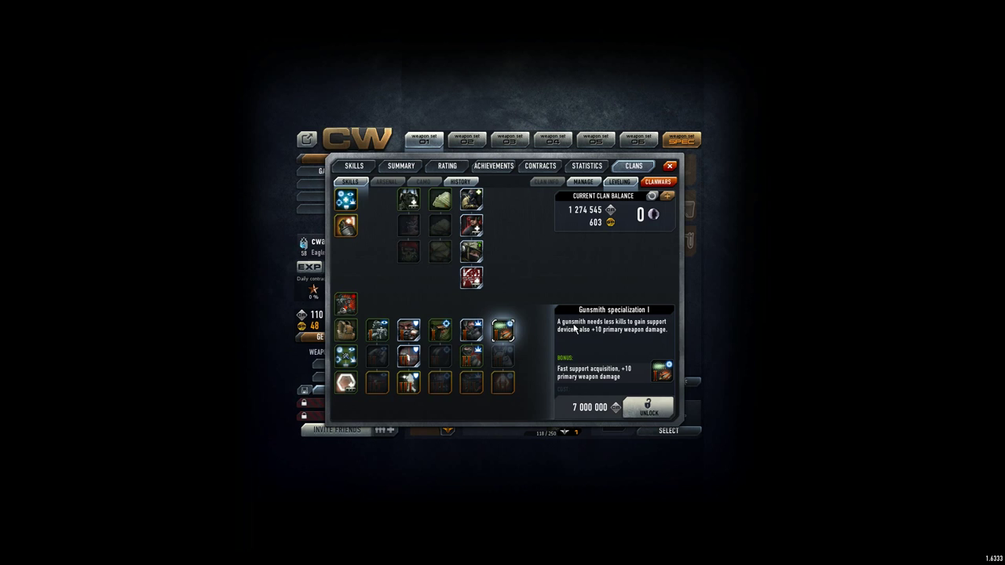
pyautogui.click(439, 330)
pyautogui.click(378, 329)
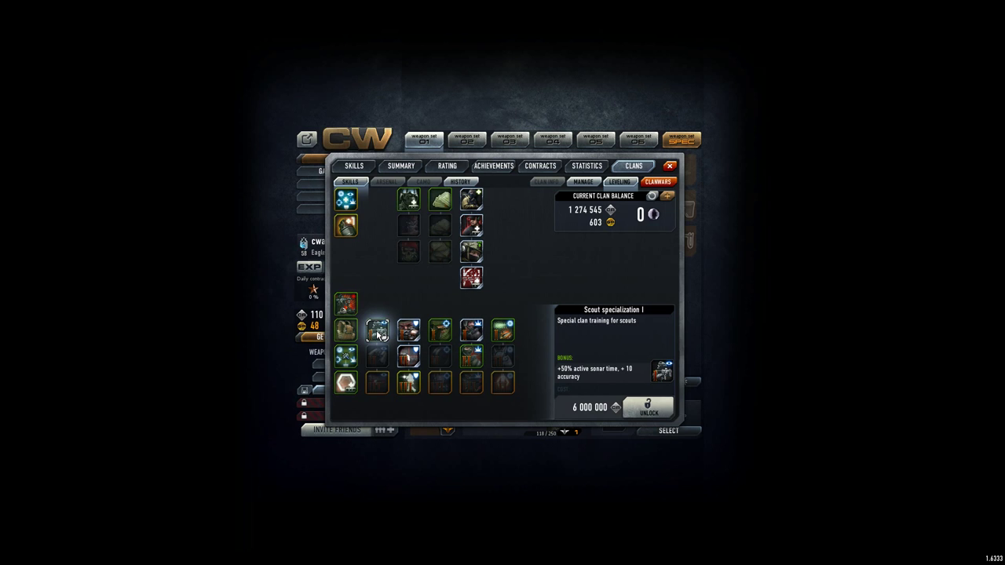
pyautogui.click(471, 329)
pyautogui.click(471, 357)
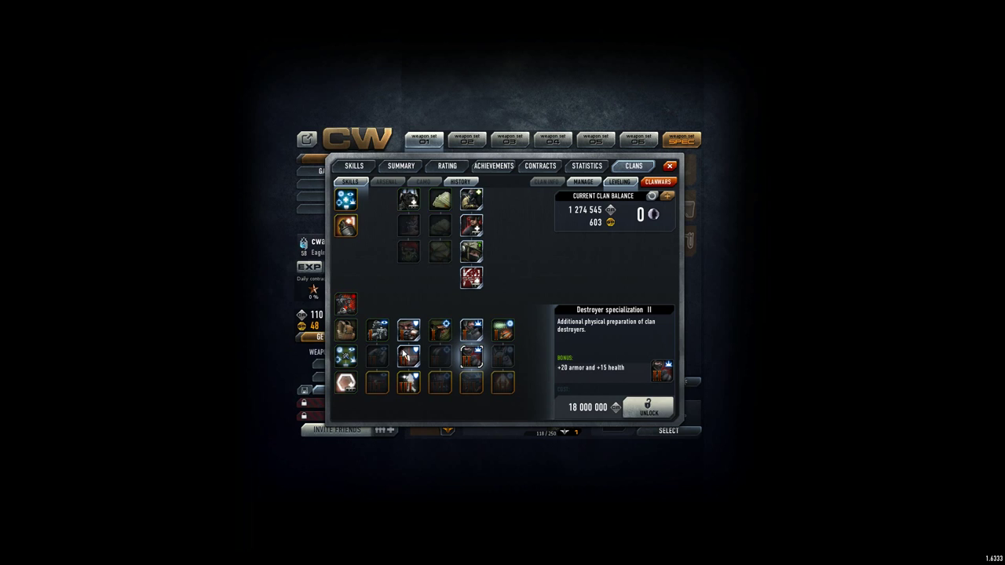
pyautogui.click(377, 336)
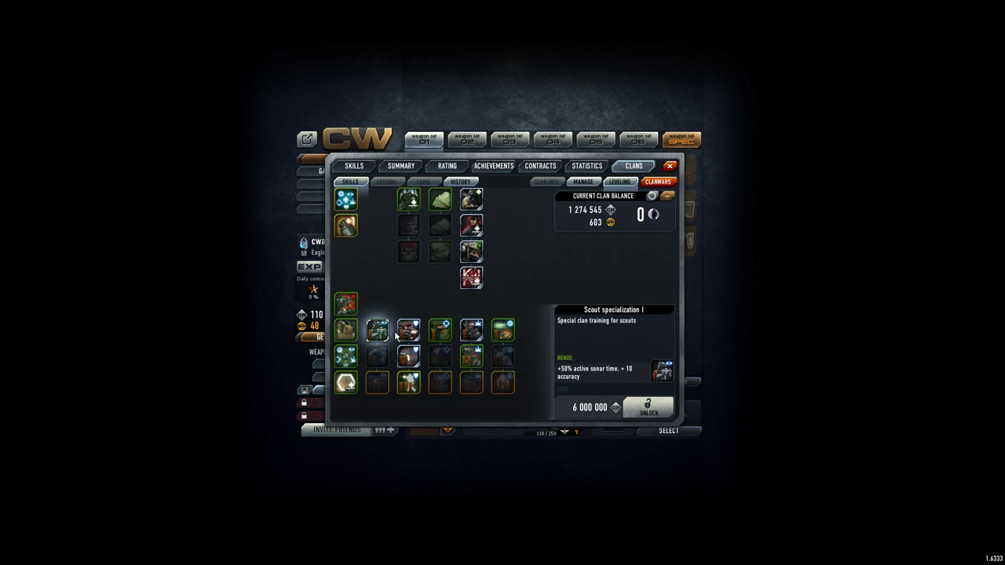